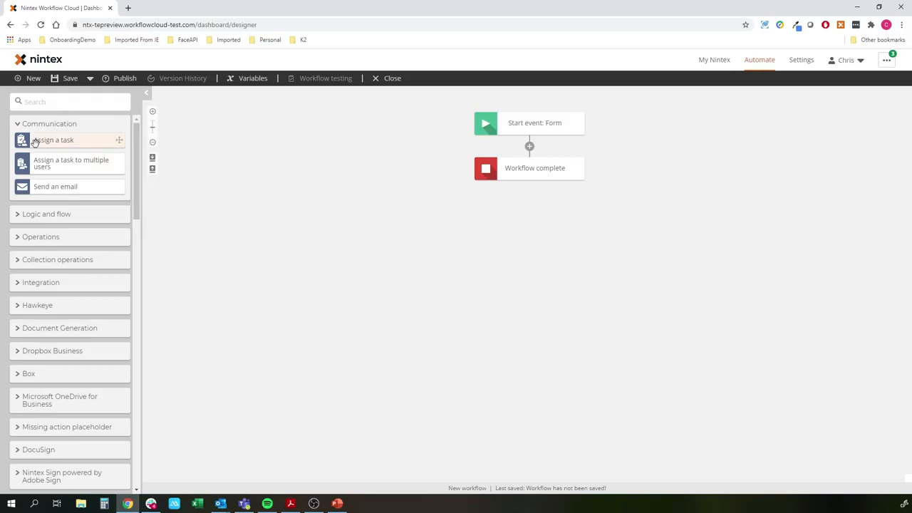
- Add an Assign a task to multiple users action after the form start event and open its configuration
left_click_drag(44, 166, 510, 146)
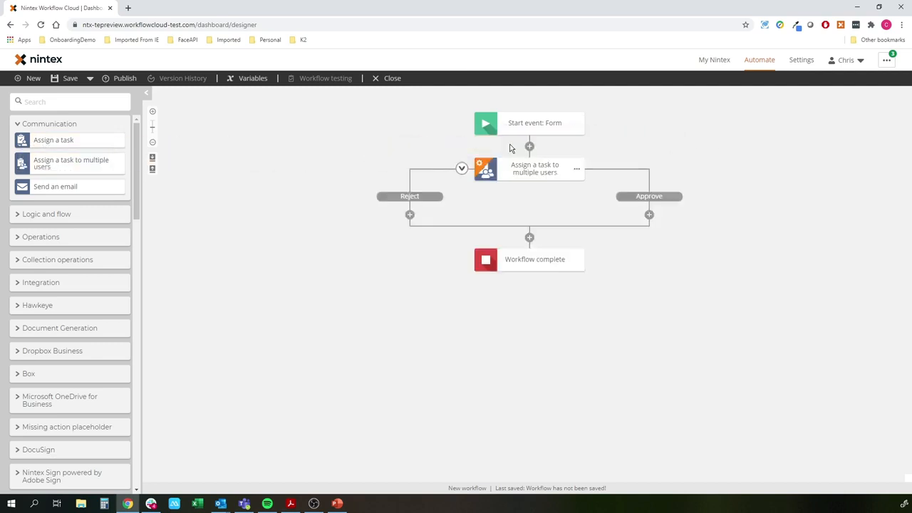
left_click(518, 173)
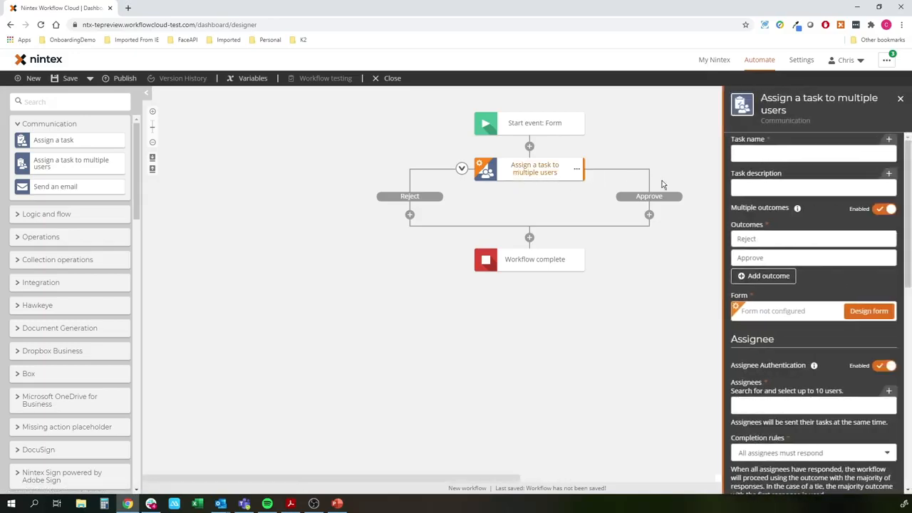
- Review the task action's settings, including the completion rule options
left_click(774, 152)
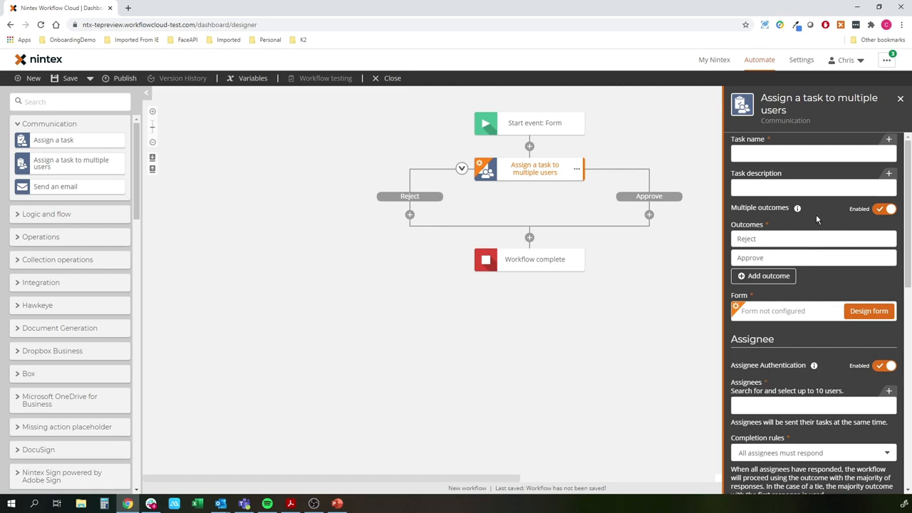
scroll(815, 214, "down", 5)
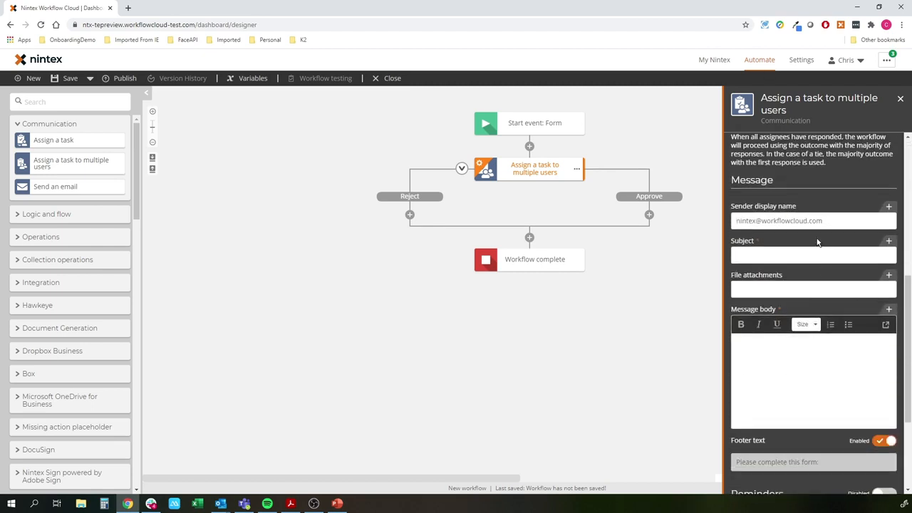
scroll(817, 242, "down", 2)
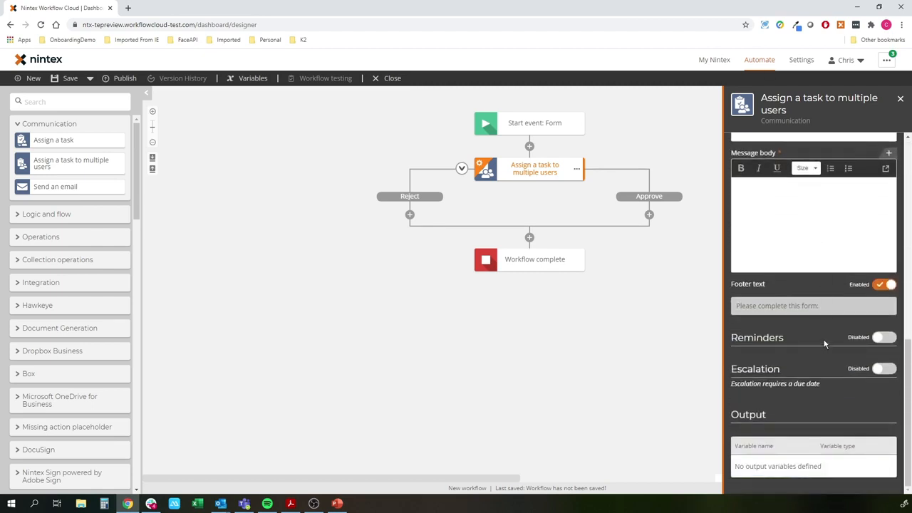
scroll(812, 310, "up", 7)
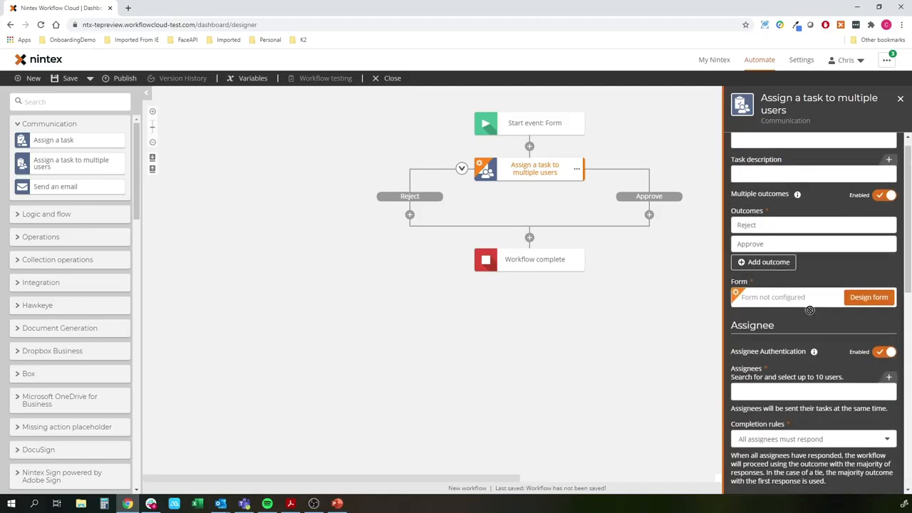
left_click(797, 186)
scroll(851, 298, "down", 2)
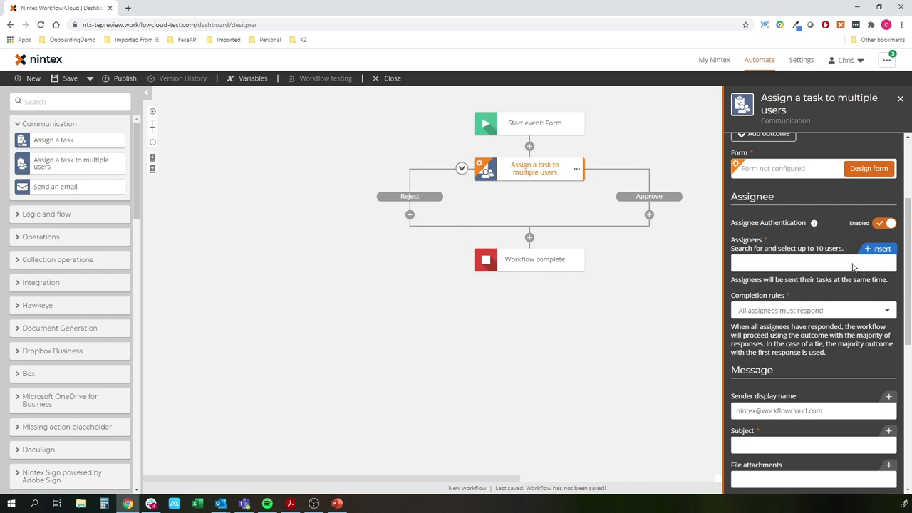
left_click(770, 311)
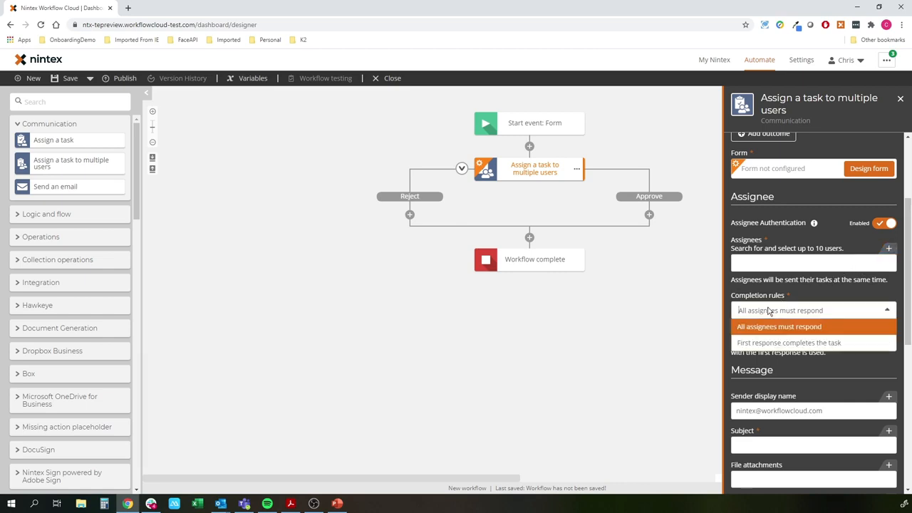
left_click(773, 364)
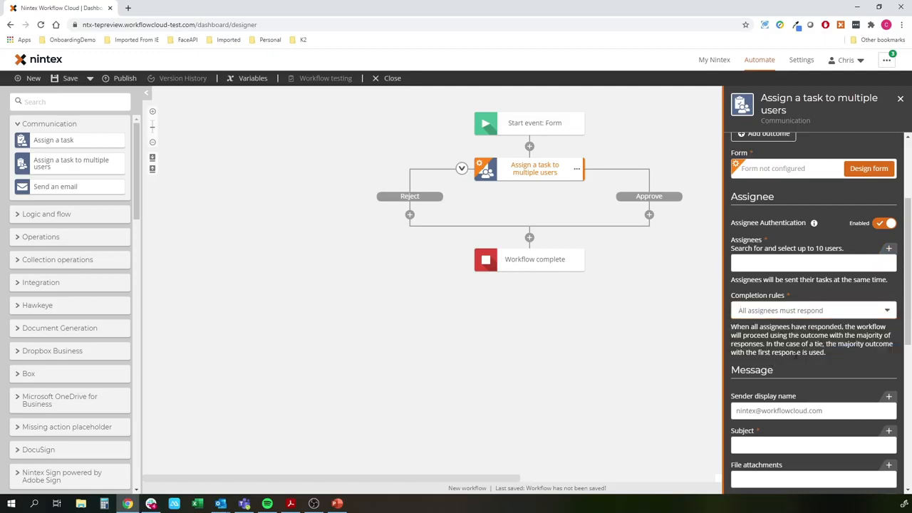
scroll(777, 285, "up", 2)
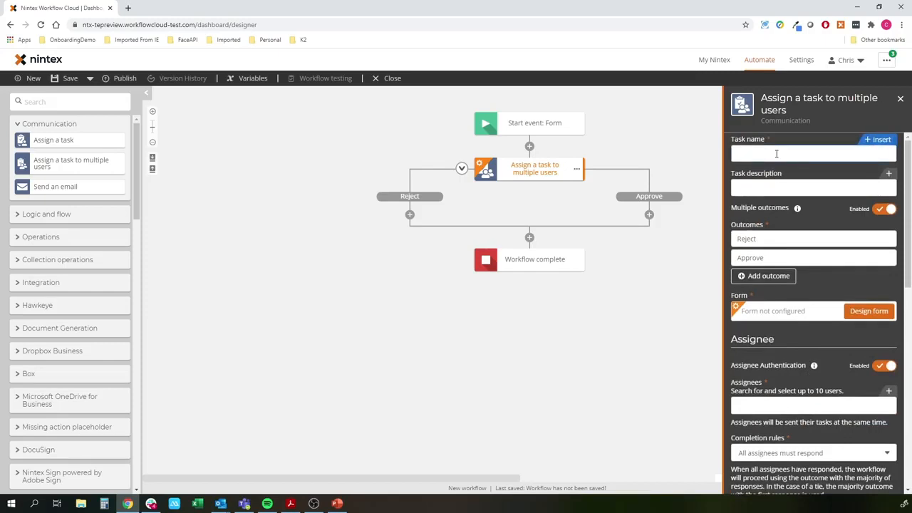
- Set the task name to the Prospect Name and Company form variables followed by "- New Lead"
left_click(876, 140)
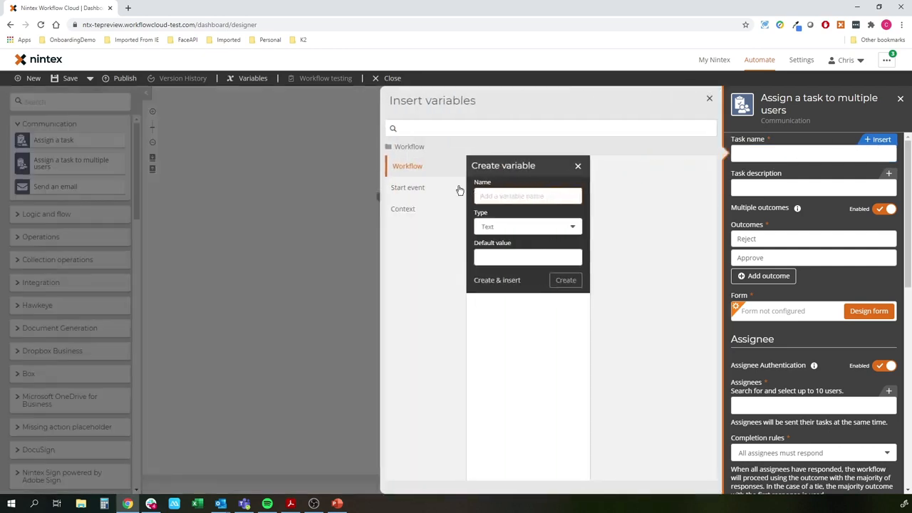
left_click(432, 190)
left_click(503, 188)
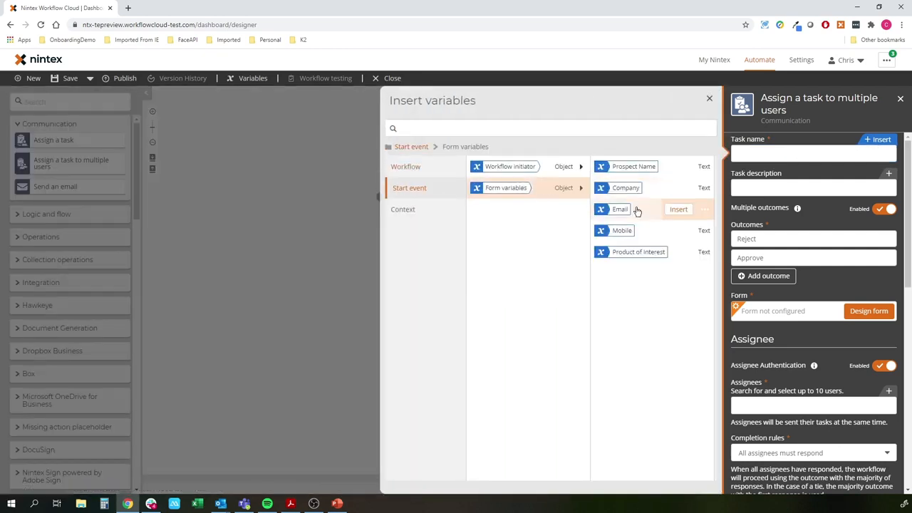
left_click(679, 168)
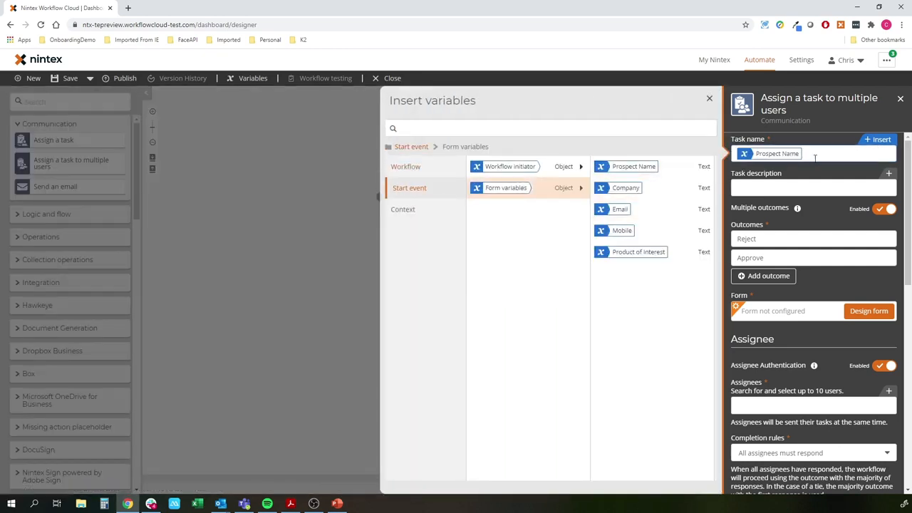
left_click(674, 184)
type("- New Lead")
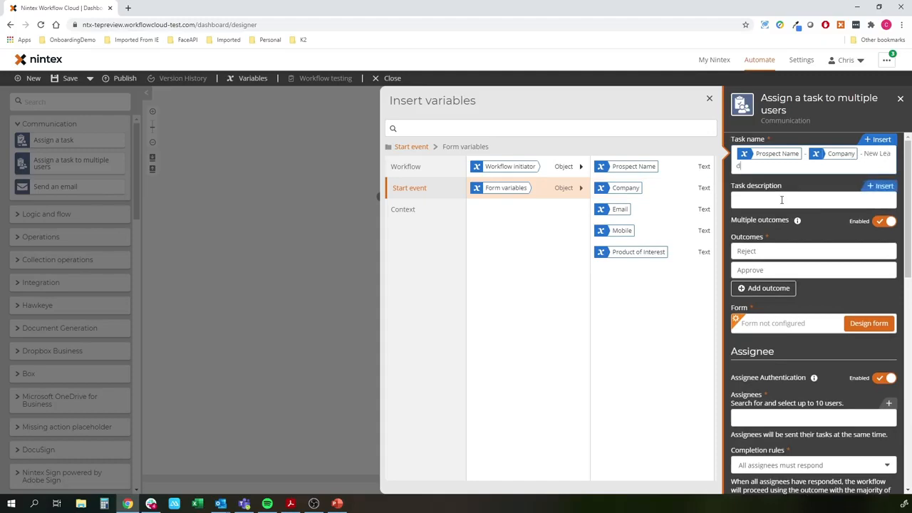
left_click(781, 200)
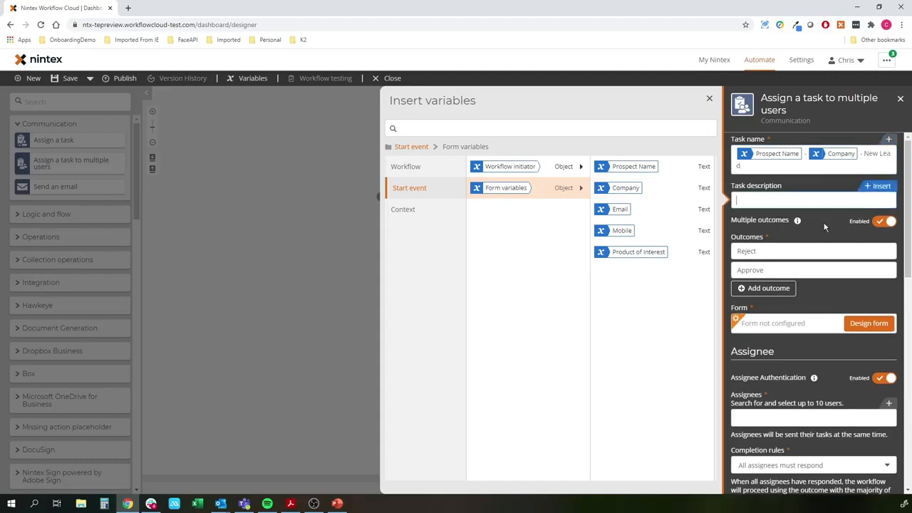
left_click(881, 226)
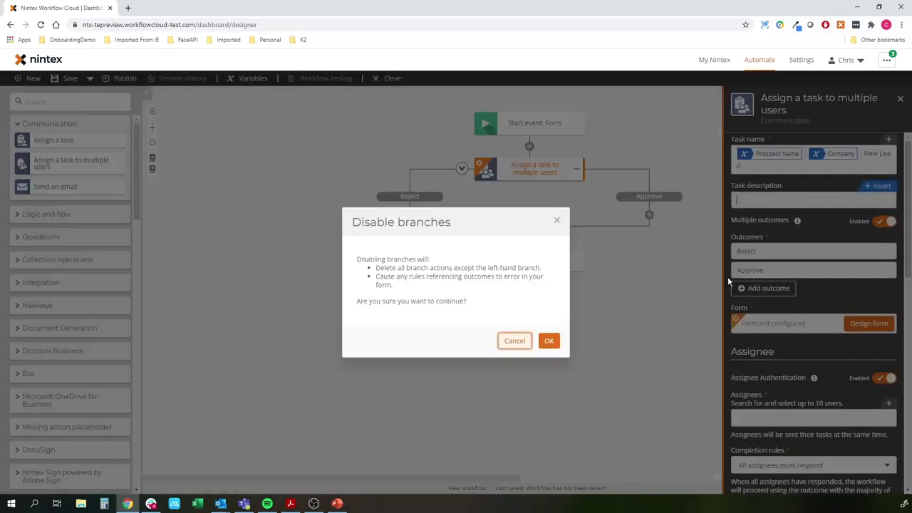
left_click(548, 340)
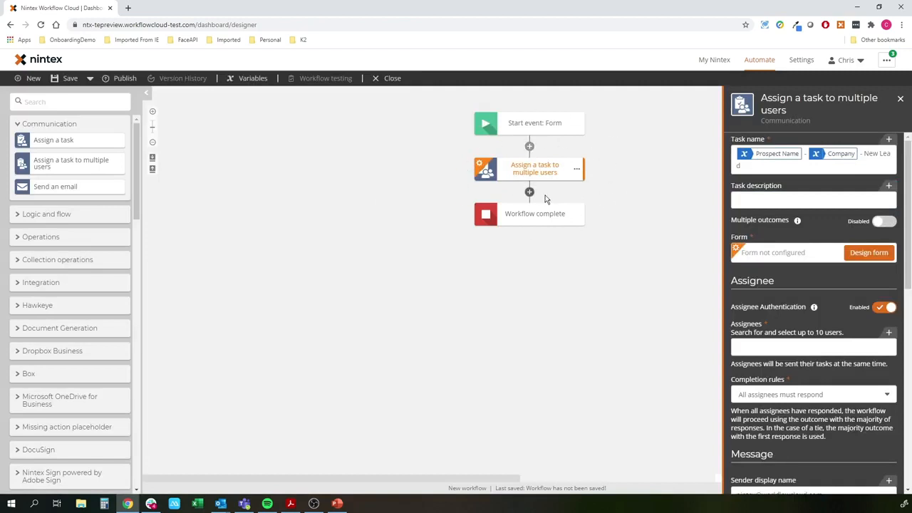
left_click(881, 225)
- Add a third task outcome named Maybe
left_click(768, 289)
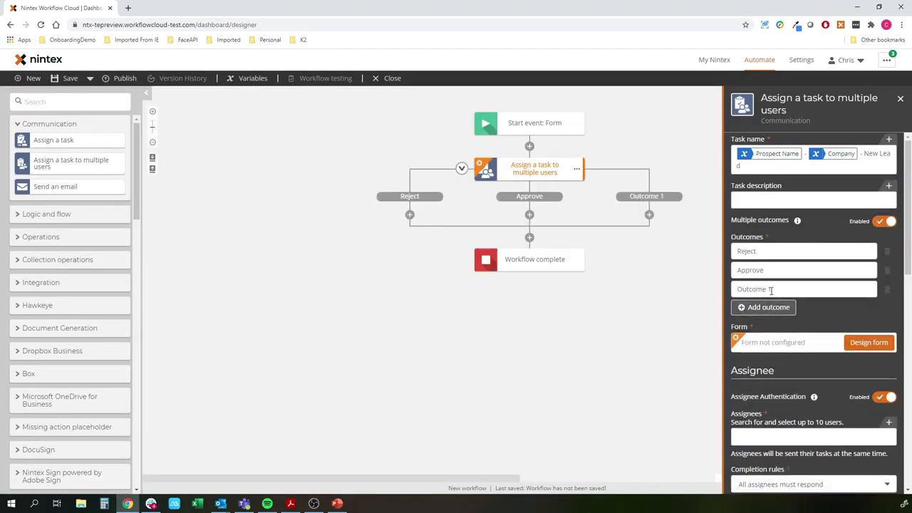
left_click_drag(771, 290, 731, 307)
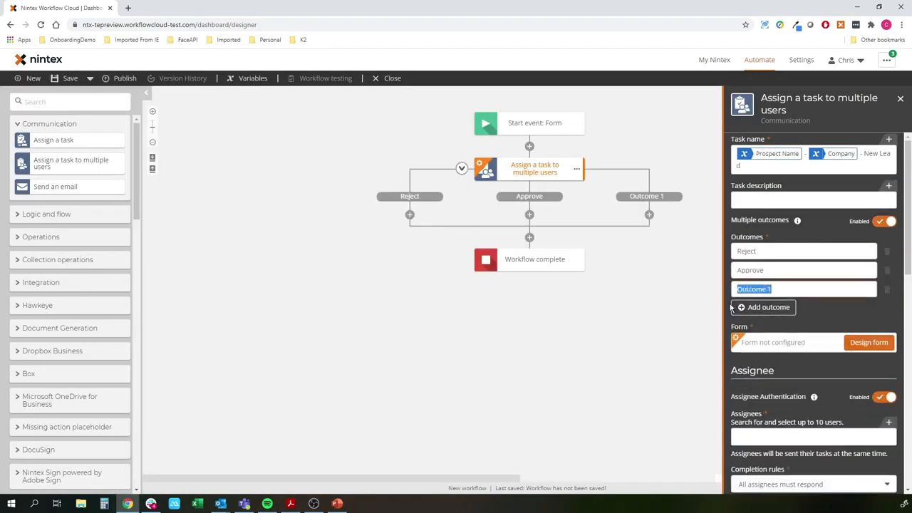
type("Maybe")
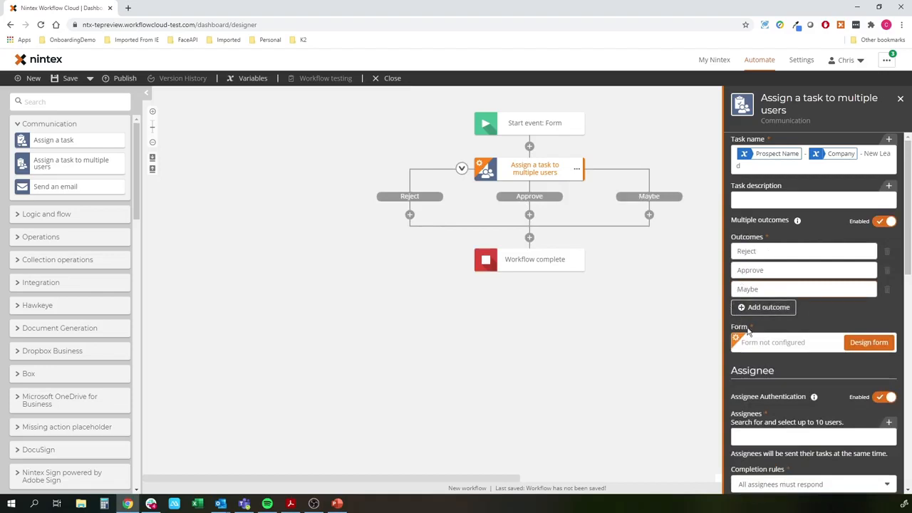
- Open the form designer for the task form
left_click(764, 370)
scroll(843, 366, "down", 2)
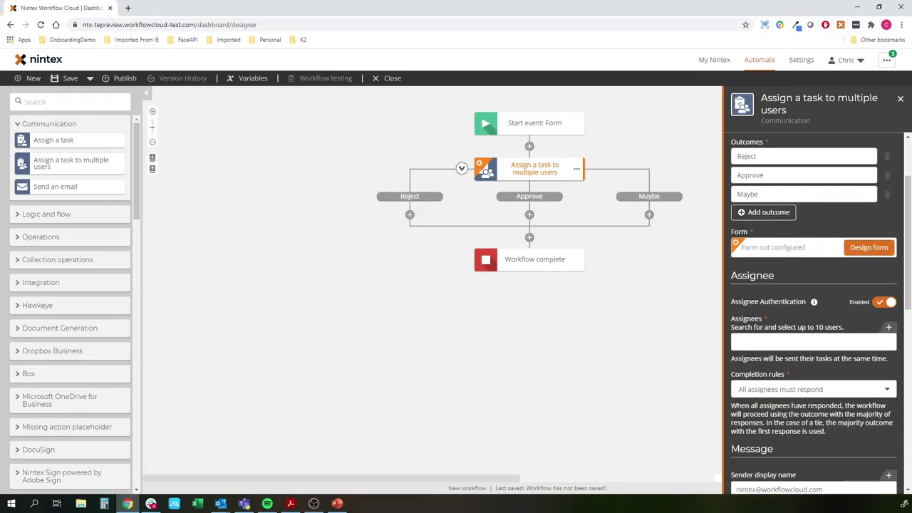
left_click(868, 247)
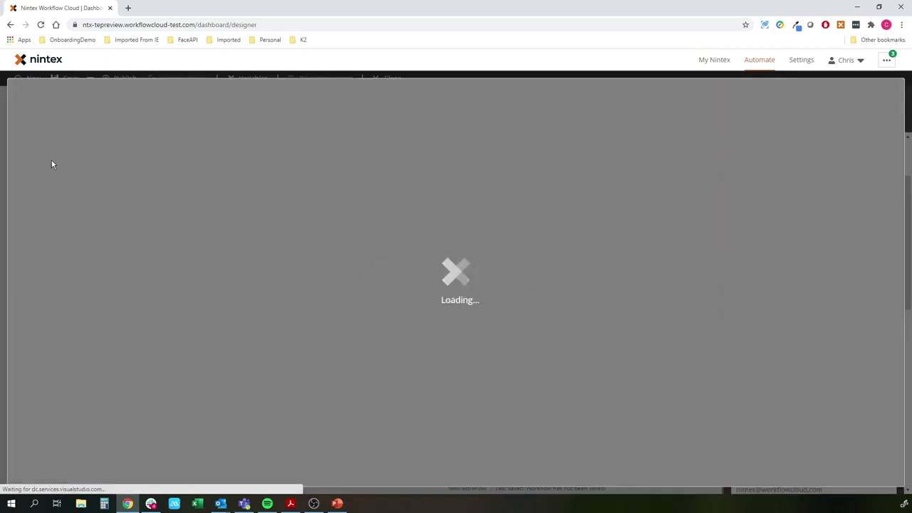
- Add the Prospect Name, Company, Email and Mobile start event variables as fields on the task form
scroll(107, 271, "down", 5)
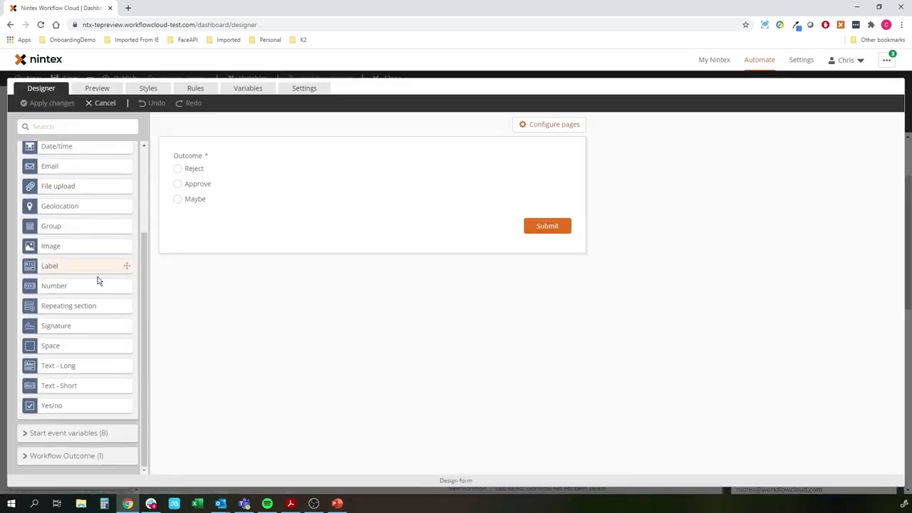
left_click(71, 432)
scroll(78, 418, "down", 2)
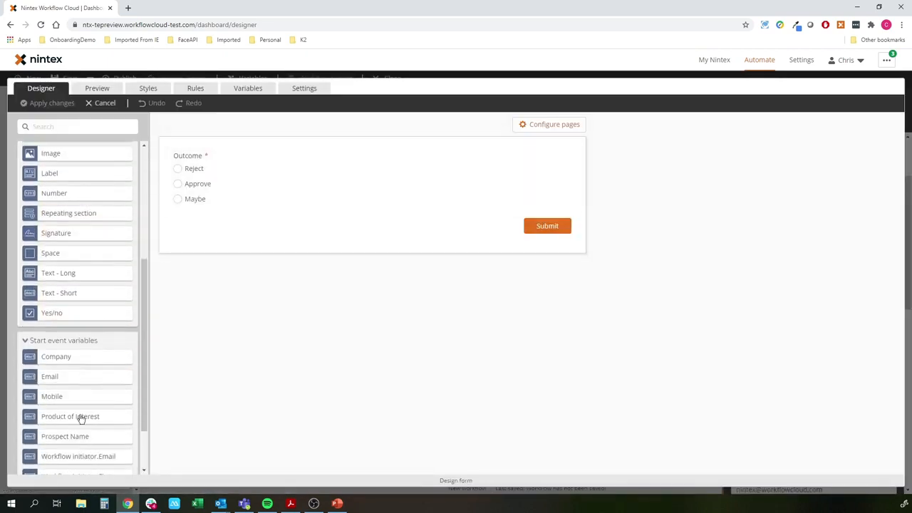
left_click_drag(69, 433, 386, 158)
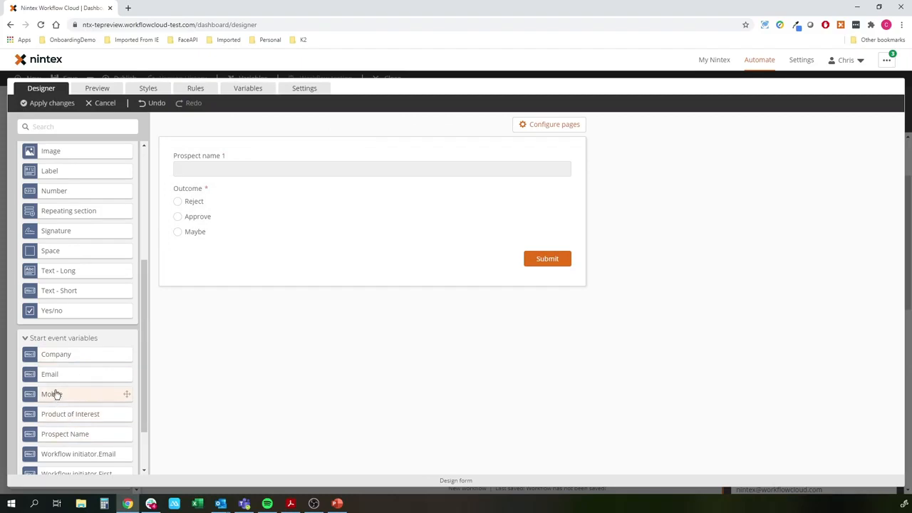
left_click_drag(63, 361, 530, 175)
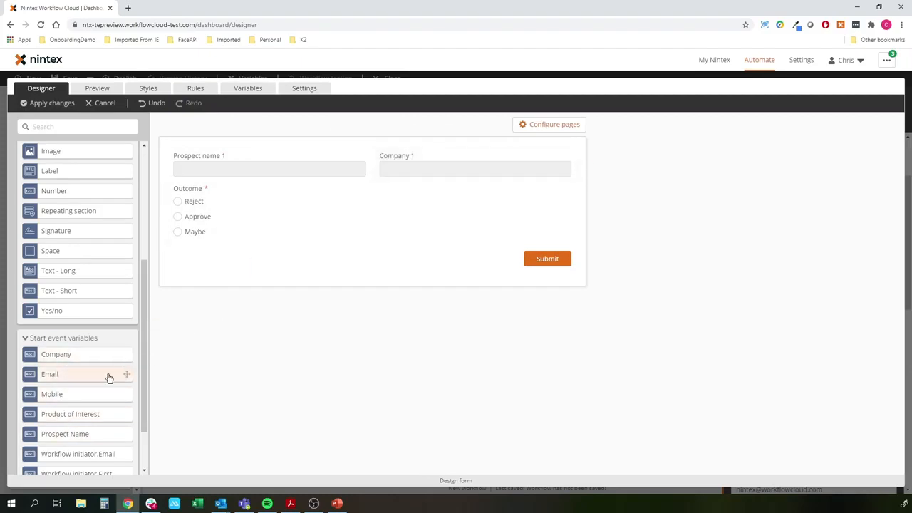
left_click_drag(50, 378, 269, 190)
left_click_drag(43, 394, 501, 195)
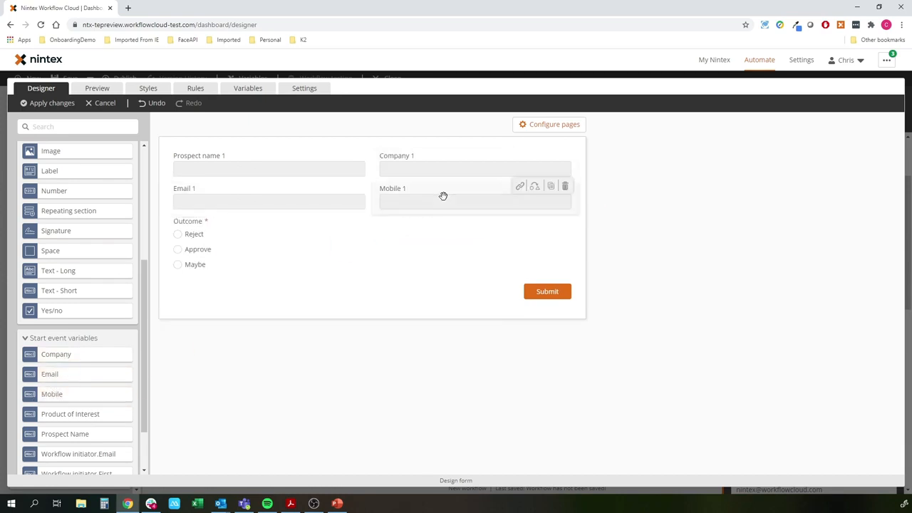
- Add an Email field below the variable fields and title it "Assign To:"
left_click(71, 338)
left_click_drag(50, 169, 302, 226)
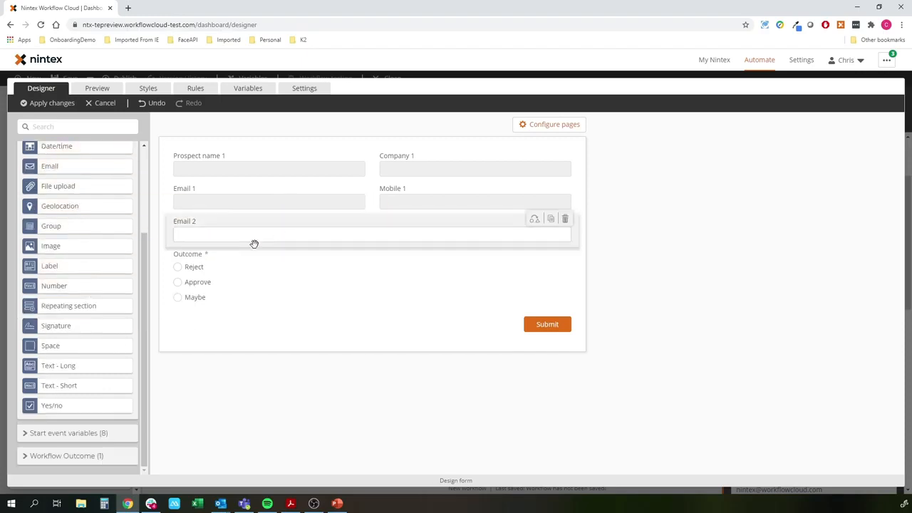
left_click_drag(774, 181, 689, 185)
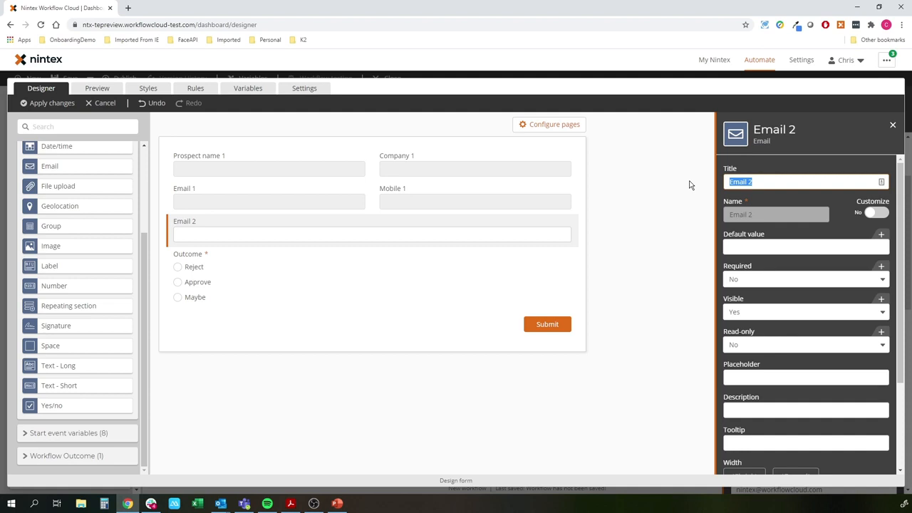
type("Assign To:")
left_click(605, 265)
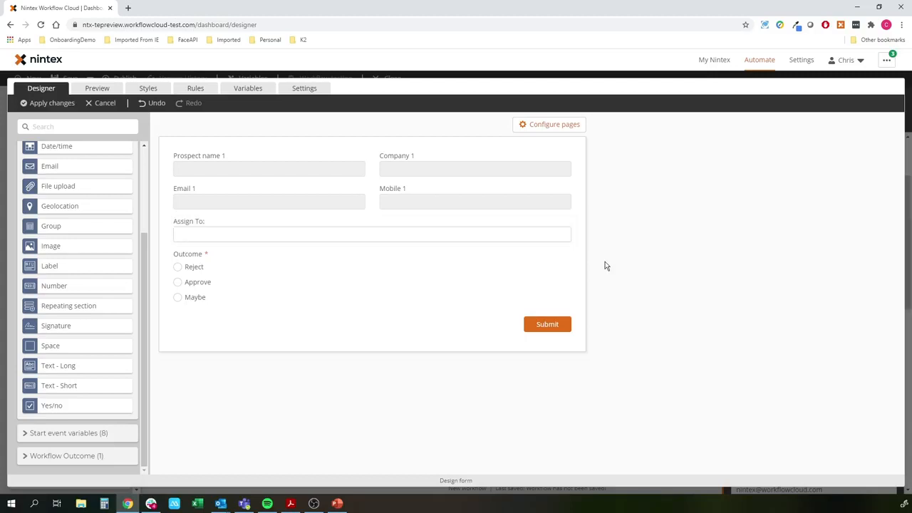
- Set the Outcome control's alignment to Horizontal and apply the form changes
left_click(244, 281)
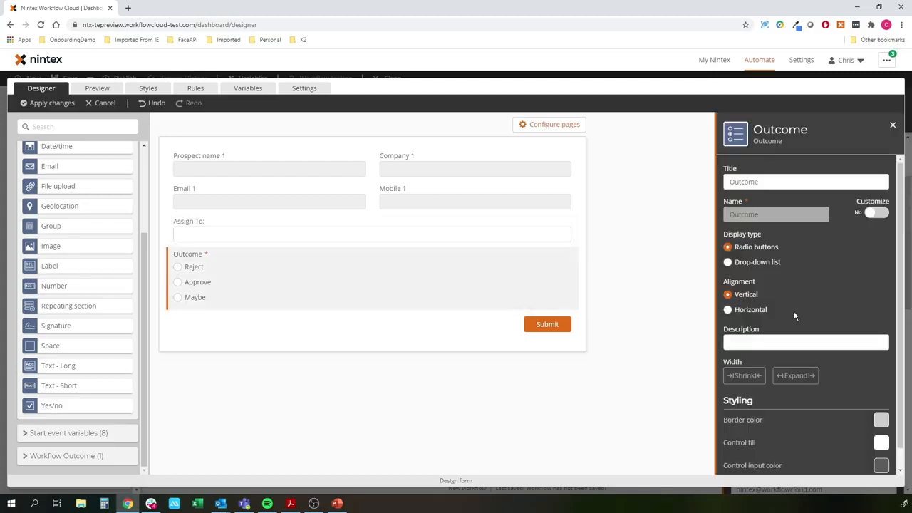
left_click(726, 309)
left_click(529, 347)
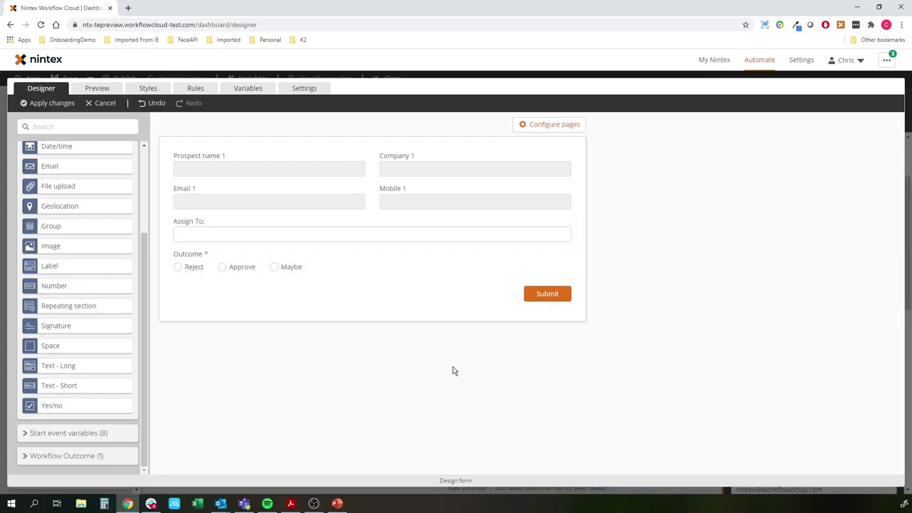
left_click(43, 103)
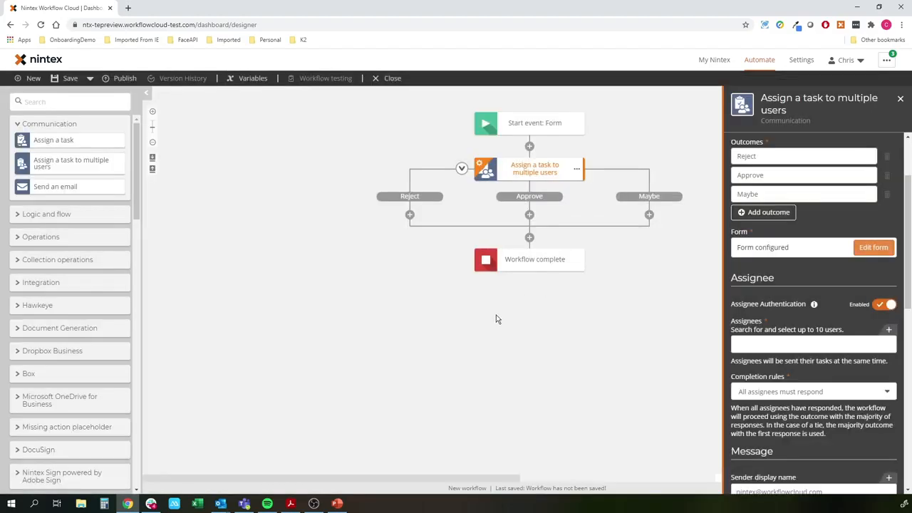
- Search for and add two users as the task's assignees
scroll(795, 266, "down", 1)
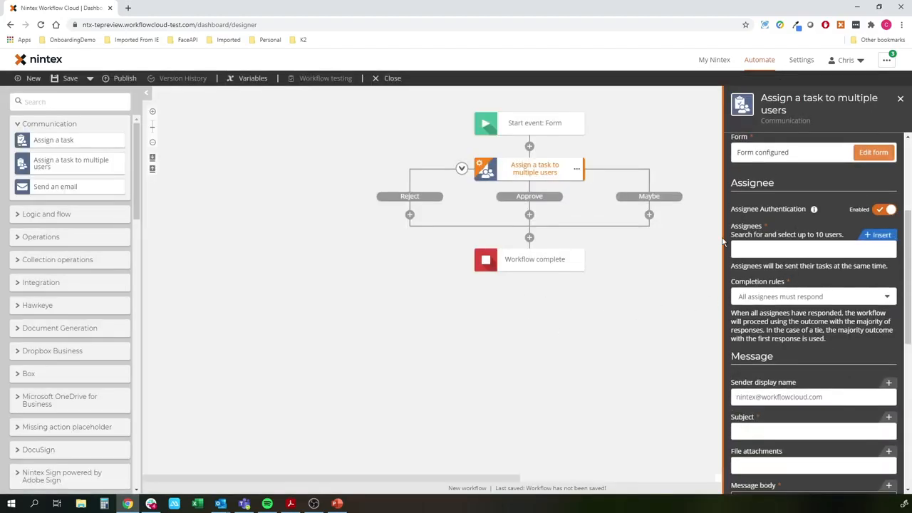
left_click(780, 252)
type("chris.e")
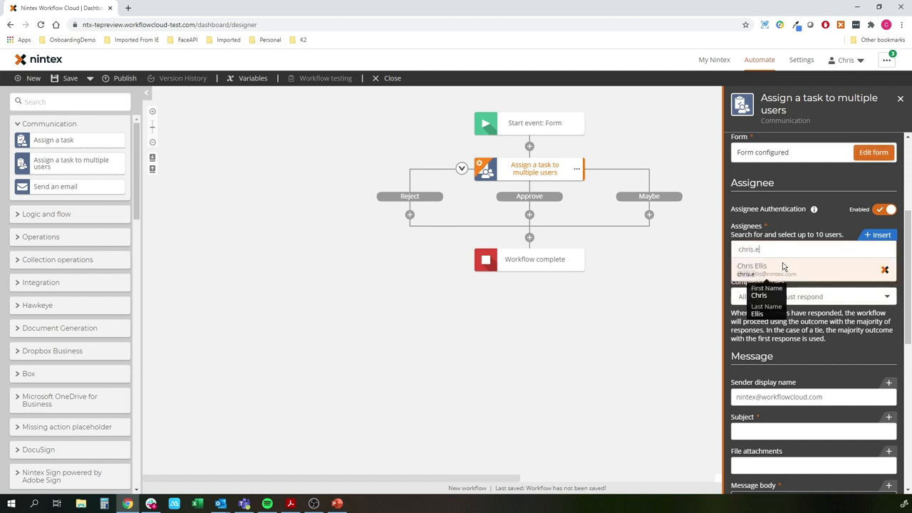
left_click(782, 263)
type("math")
left_click(795, 265)
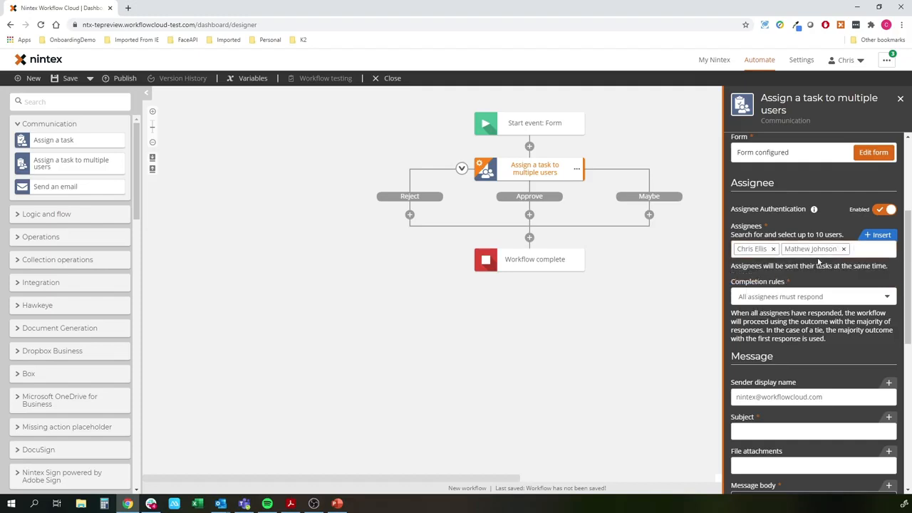
- Add a third user to the task's assignees
left_click(818, 265)
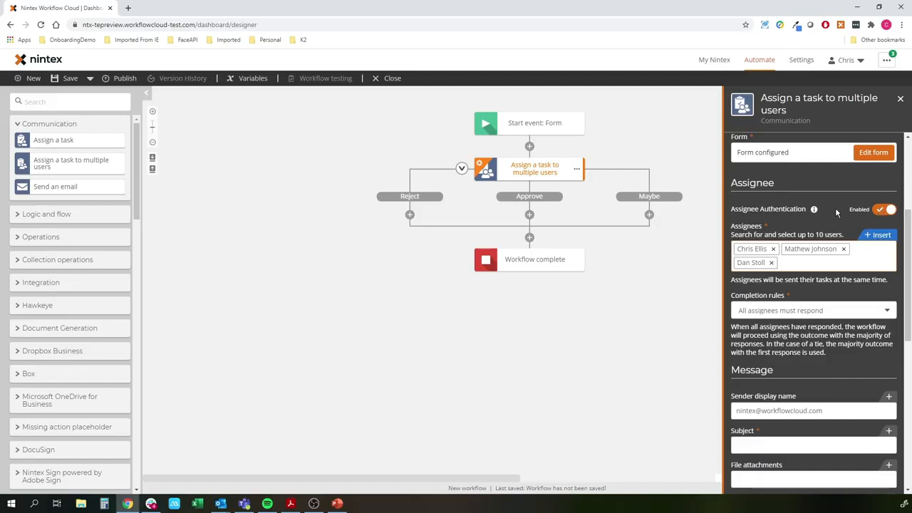
left_click(880, 236)
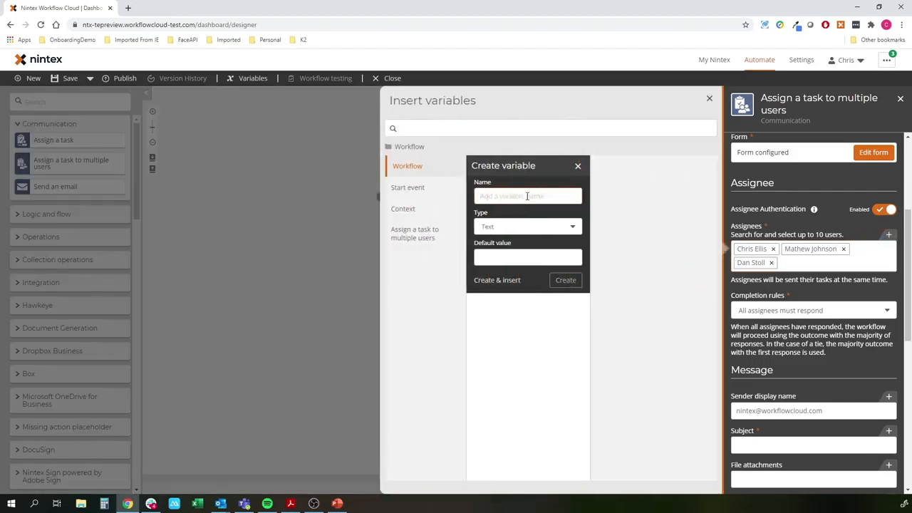
left_click(507, 189)
mouse_move(686, 209)
left_click(325, 227)
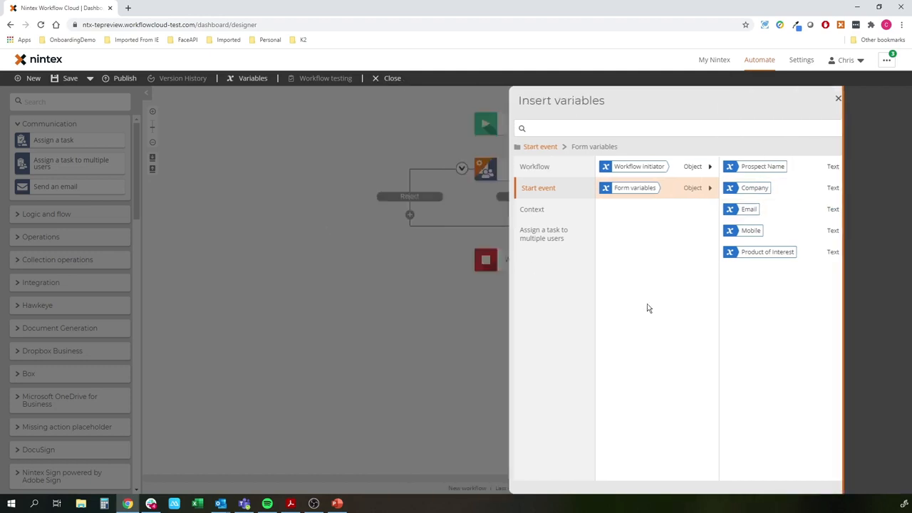
left_click(518, 166)
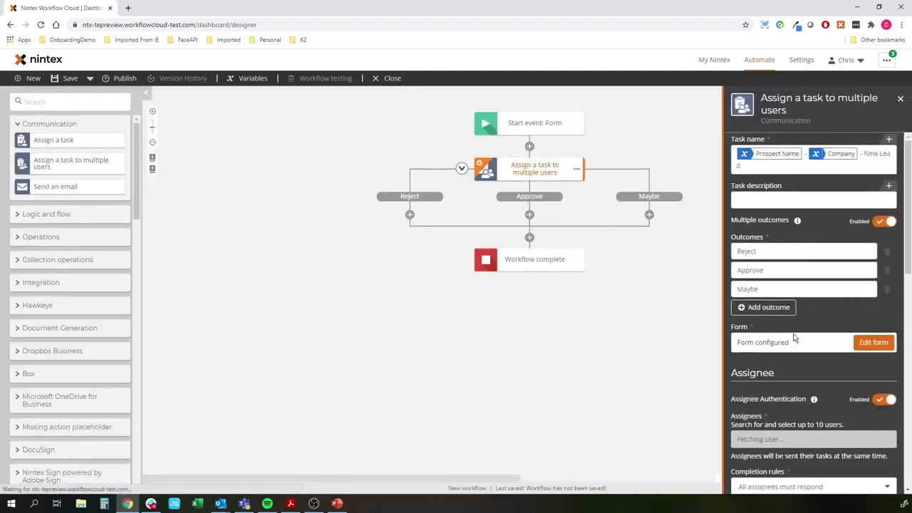
- Set the completion rule to First response completes the task
scroll(789, 282, "down", 5)
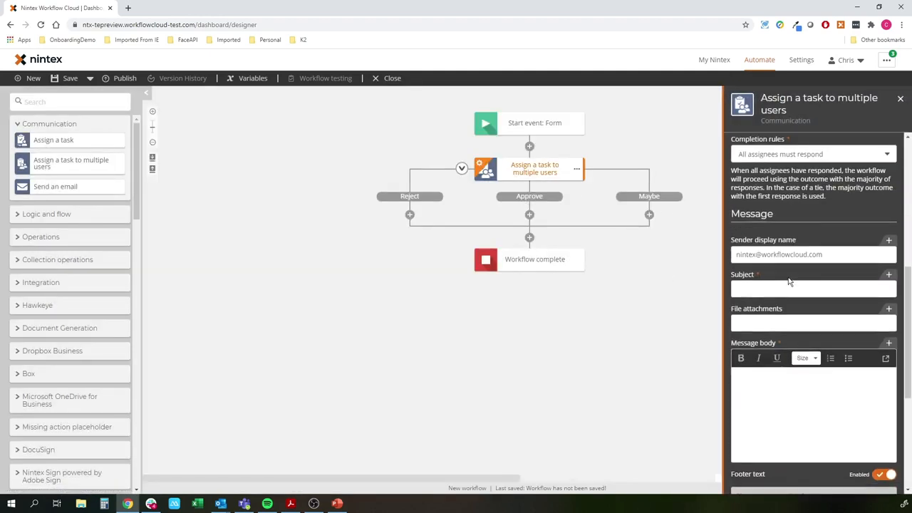
left_click(810, 155)
left_click(790, 182)
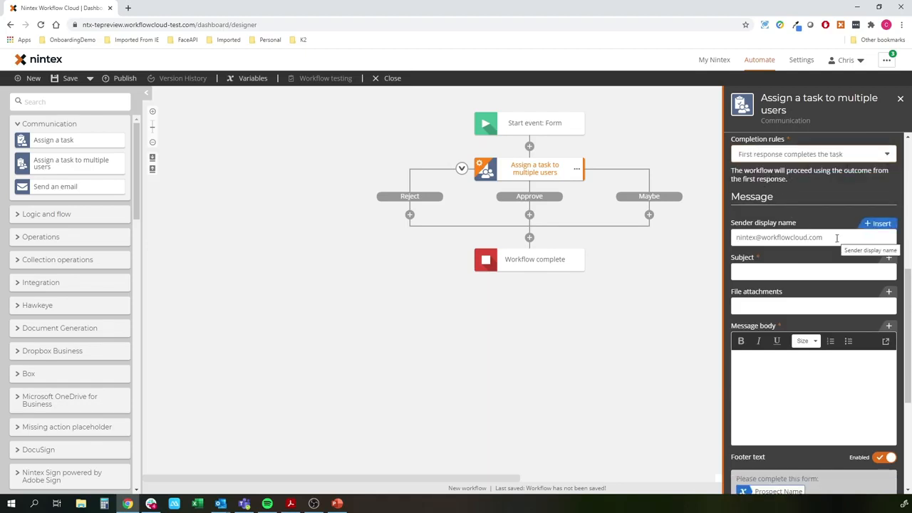
- Enter "New Lead to Approve" as the task email's subject
left_click(797, 278)
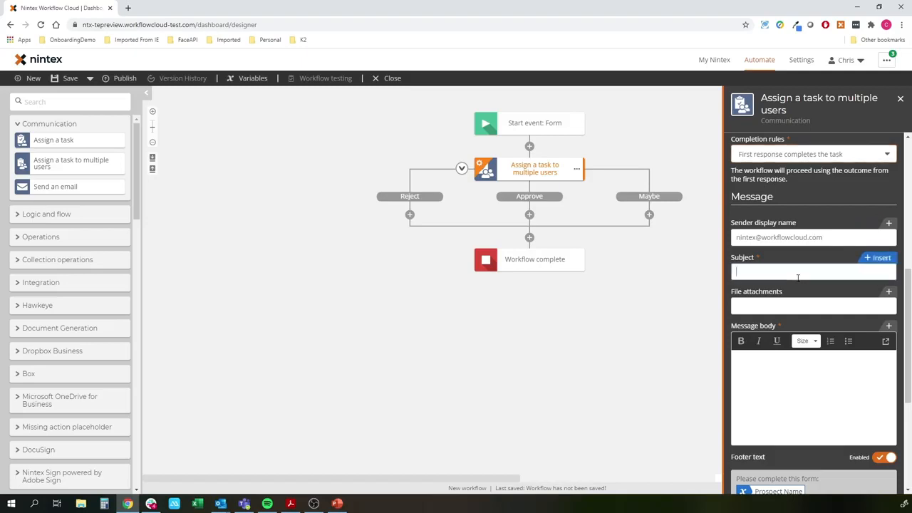
scroll(797, 277, "down", 2)
type("New")
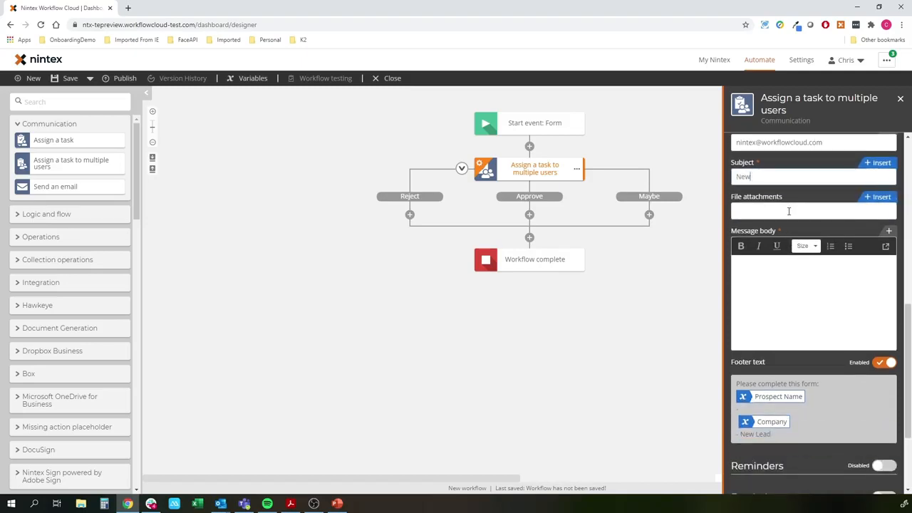
type(" Lead to Approve")
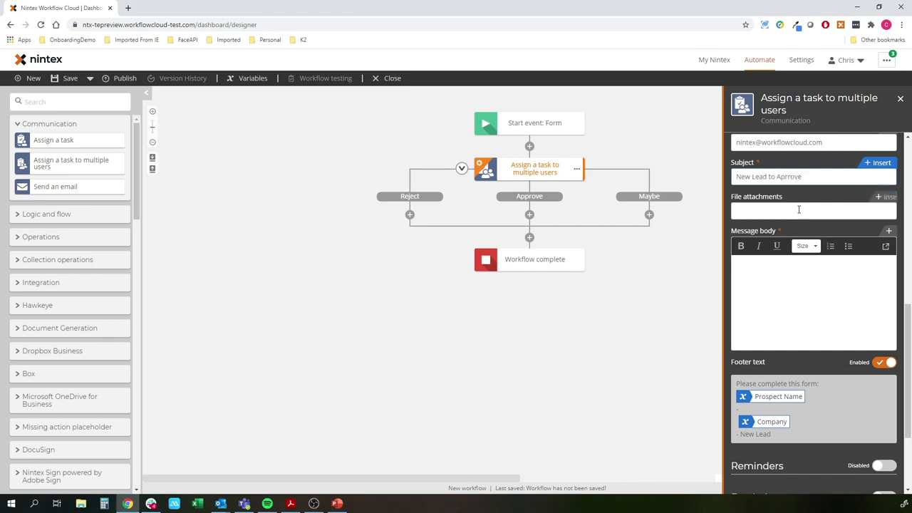
- Write "Hi there, there is a lead to review" in the message body
left_click(798, 277)
type("Hi there. there is a lead to review")
scroll(799, 282, "down", 3)
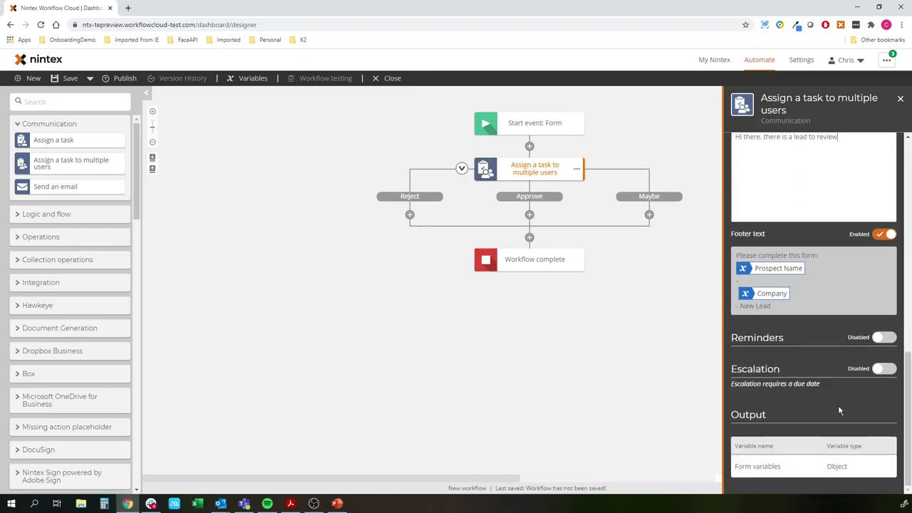
left_click(886, 337)
scroll(886, 337, "down", 2)
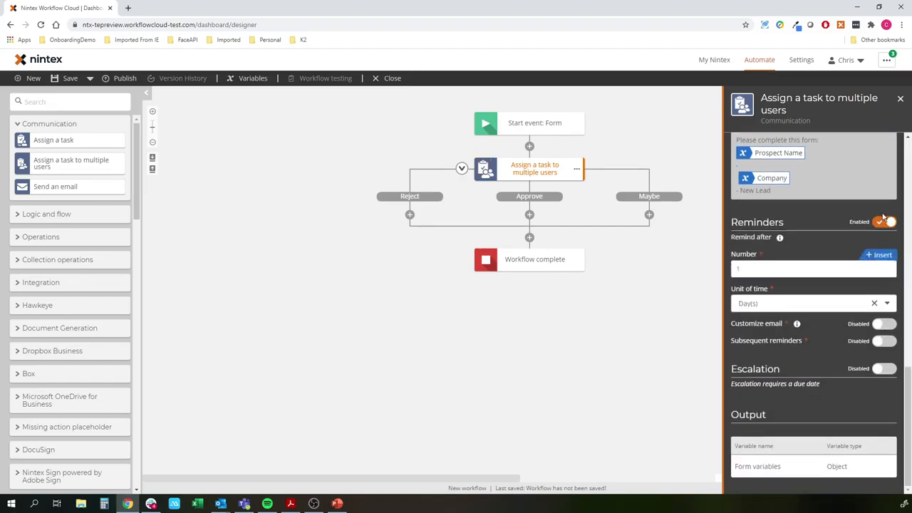
left_click(883, 222)
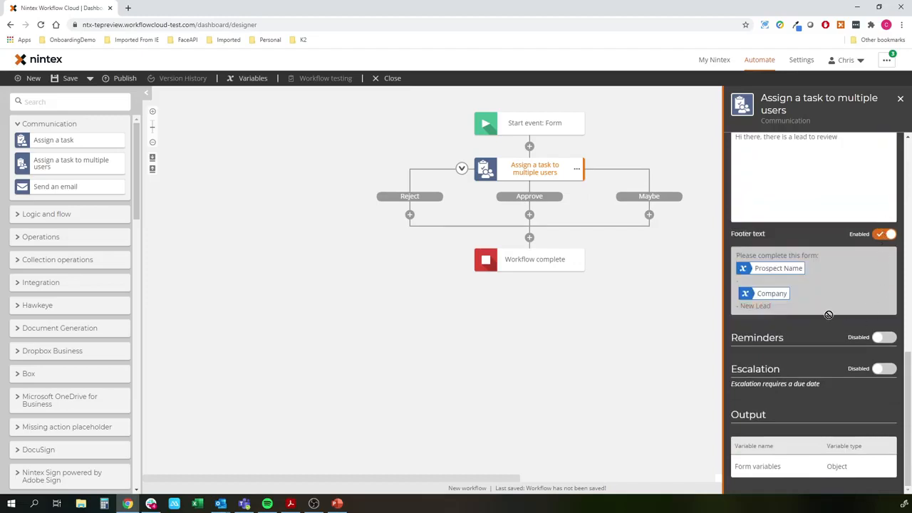
scroll(827, 315, "up", 3)
scroll(805, 228, "up", 2)
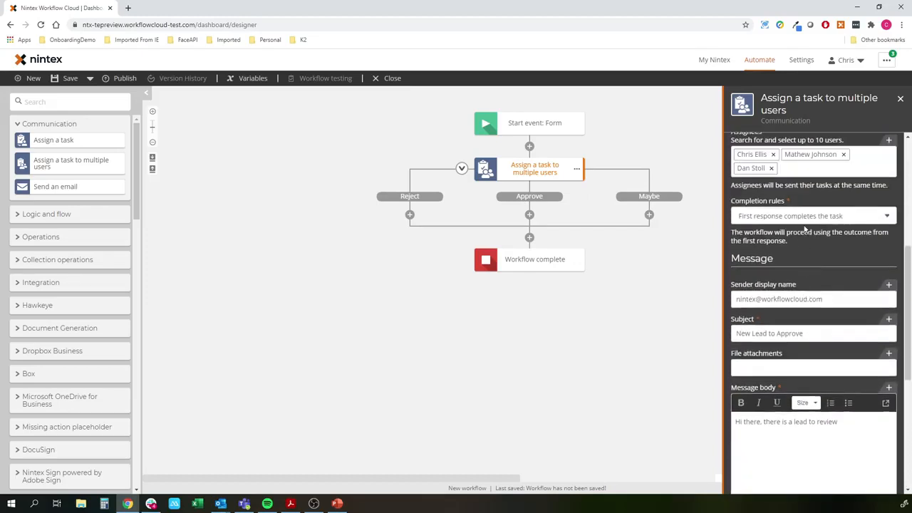
left_click(804, 217)
left_click(801, 248)
scroll(836, 280, "down", 5)
left_click(883, 369)
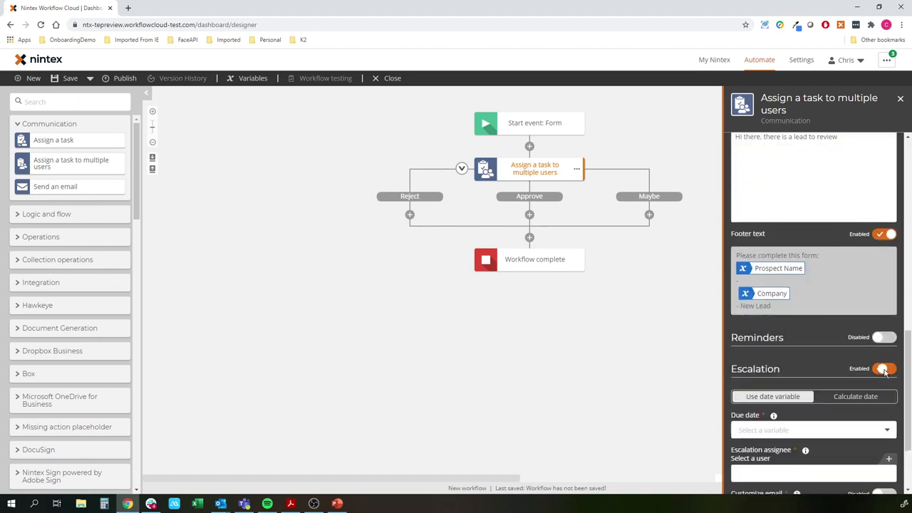
left_click(885, 369)
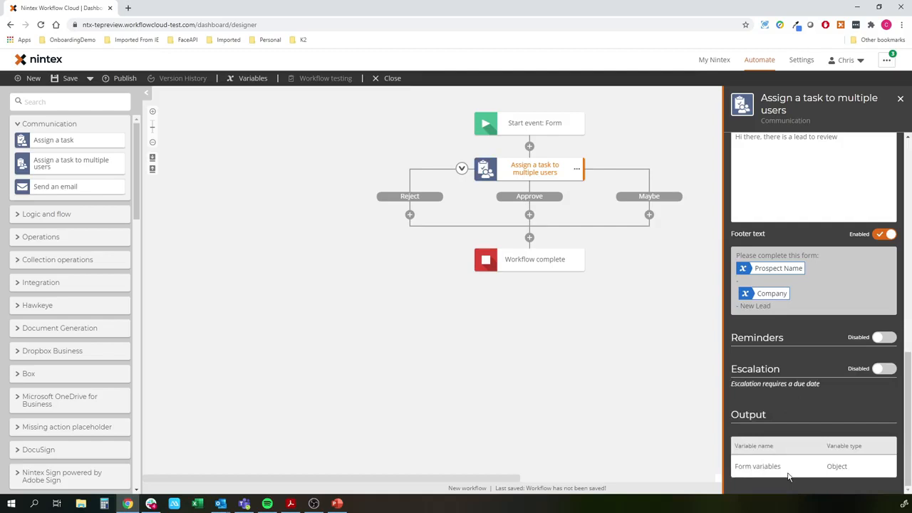
- Publish the workflow under the name Multi Chris
left_click(501, 395)
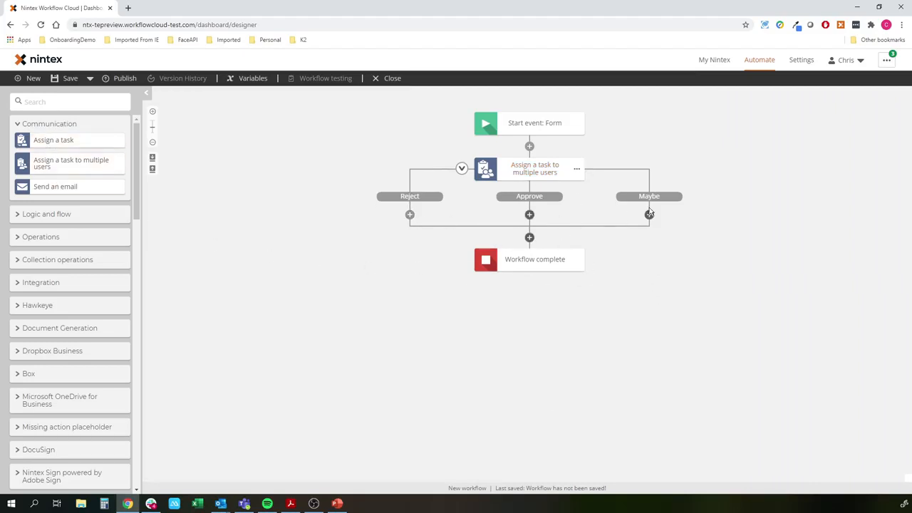
left_click(125, 79)
type("Multi Chris")
left_click(631, 419)
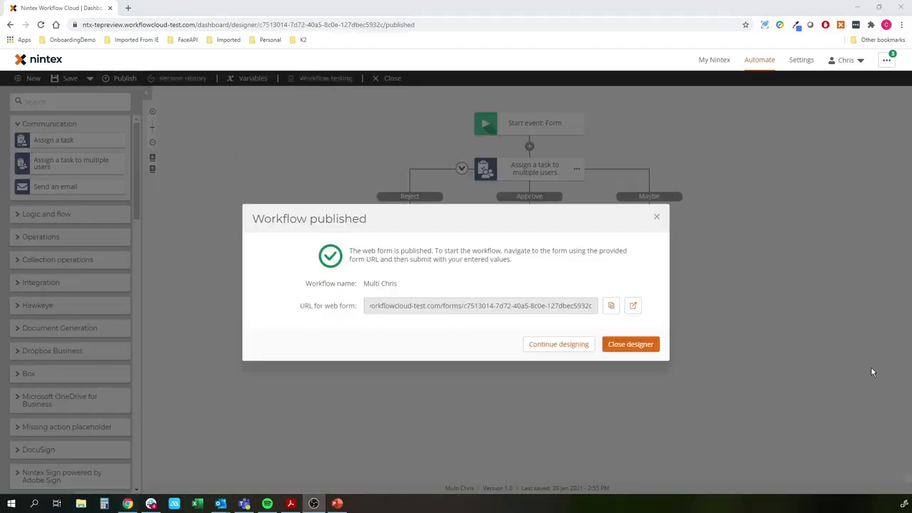
- Open the published web form and fill in a prospect's name, Company XYZ, an e-mail address and a mobile number
left_click(631, 308)
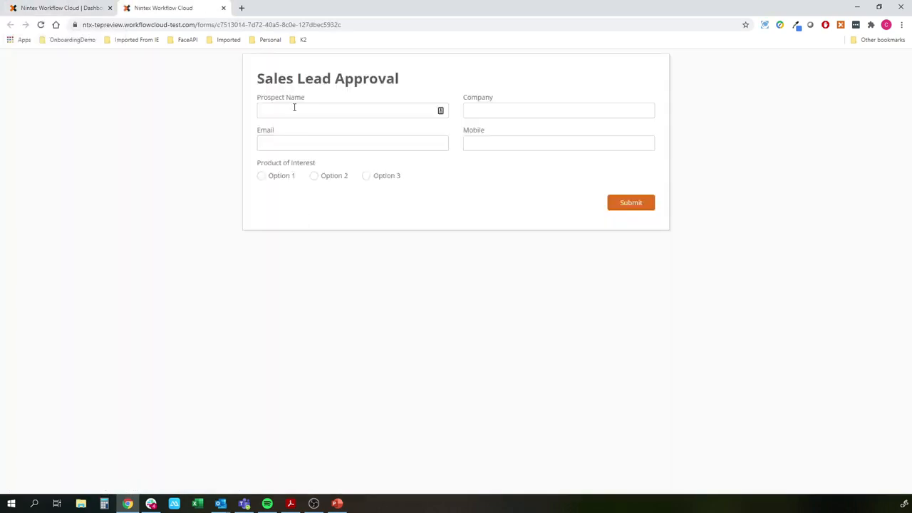
left_click(294, 108)
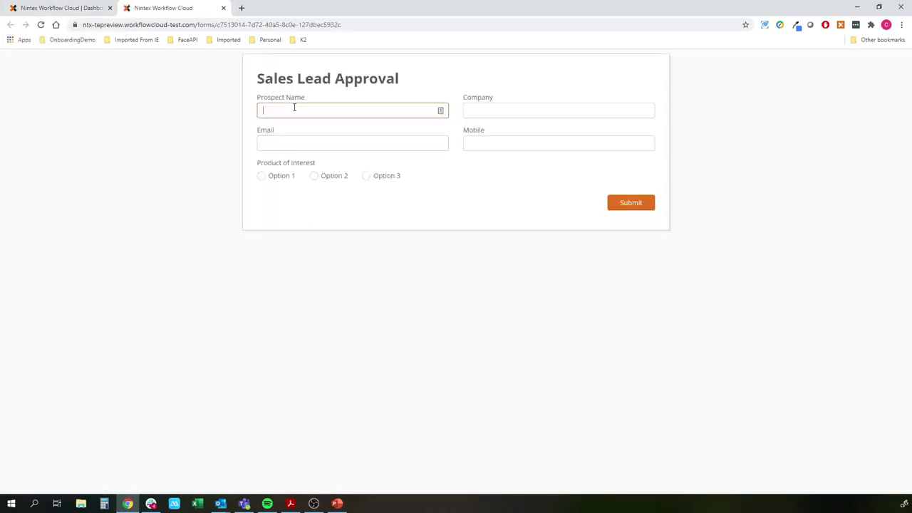
key("Tab")
key("Tab")
key("Tab")
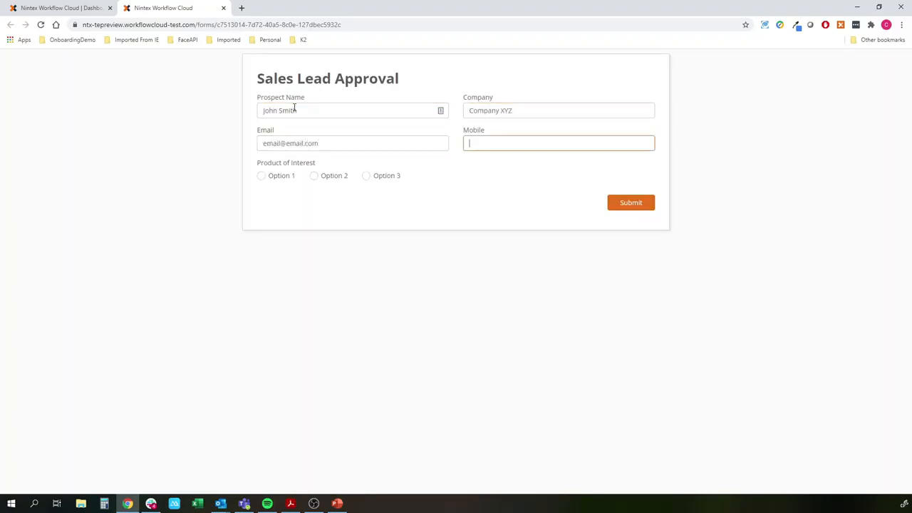
- Choose Option 1 as the product of interest and submit the form
left_click(264, 176)
left_click(642, 202)
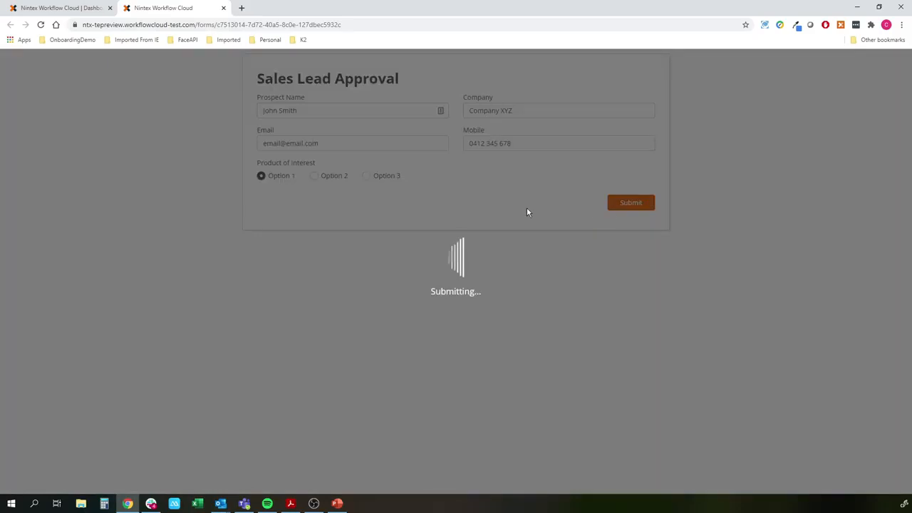
- Close the designer and open the Tasks list in My Nintex
mouse_move(55, 10)
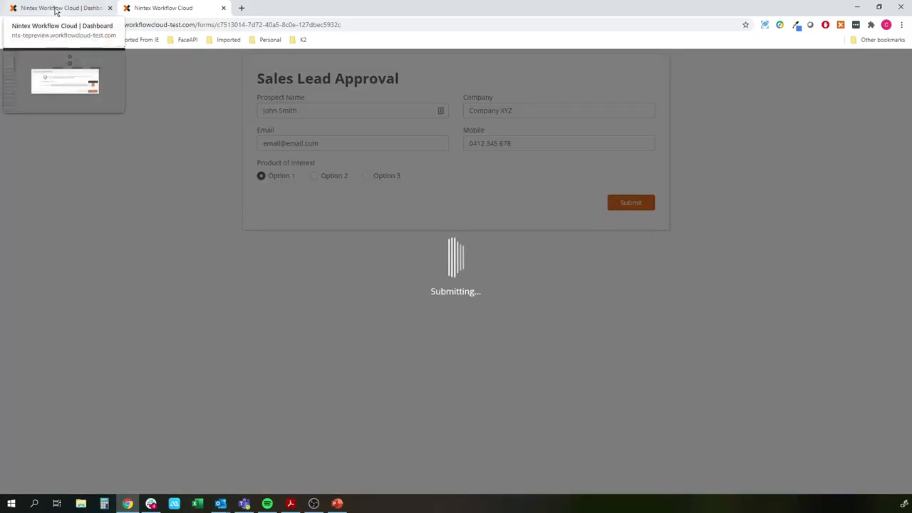
left_click(55, 10)
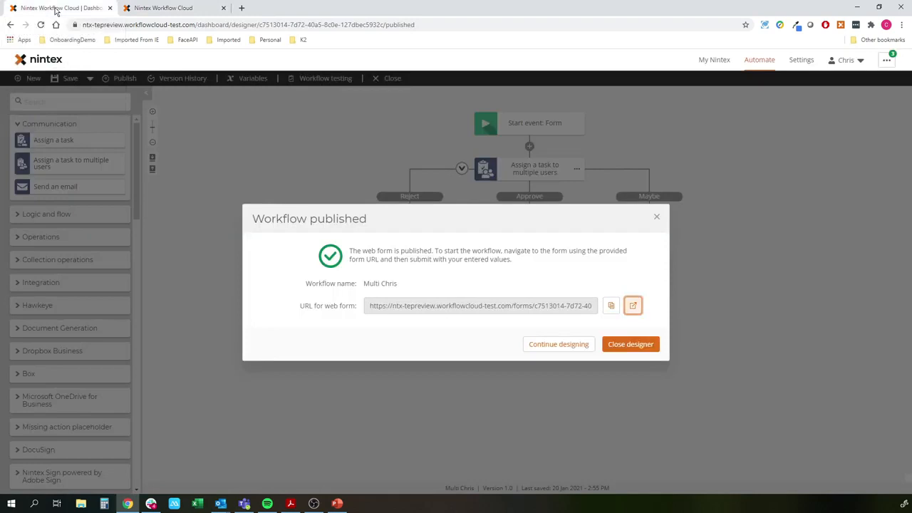
left_click(609, 344)
left_click(713, 61)
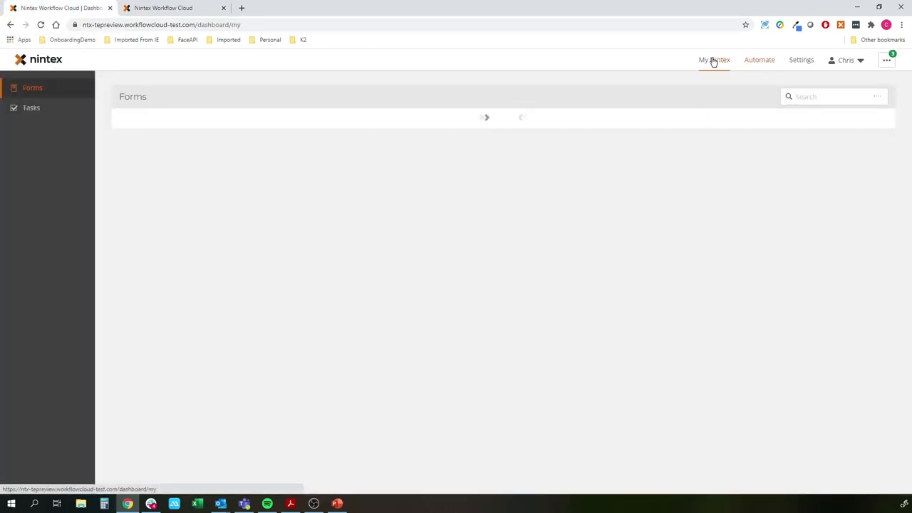
left_click(21, 107)
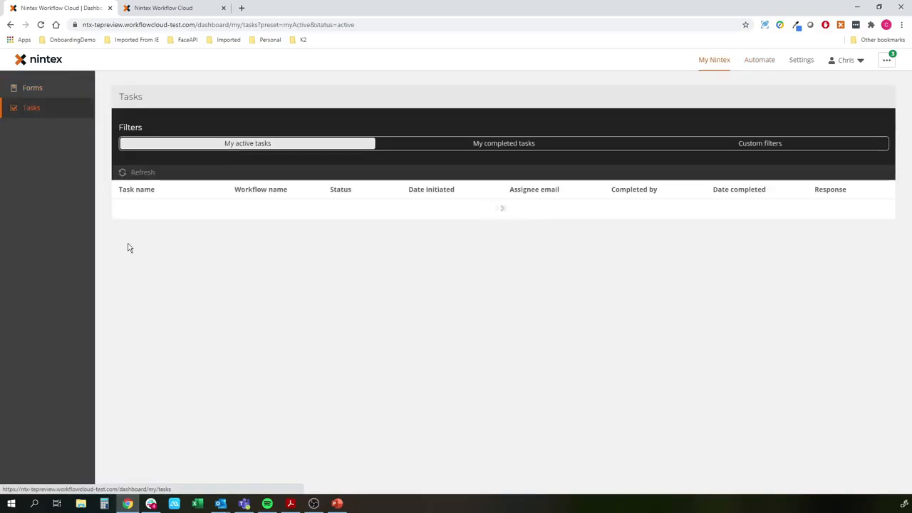
- Close the submitted form's tab and open the new lead task's form for completion
left_click(173, 9)
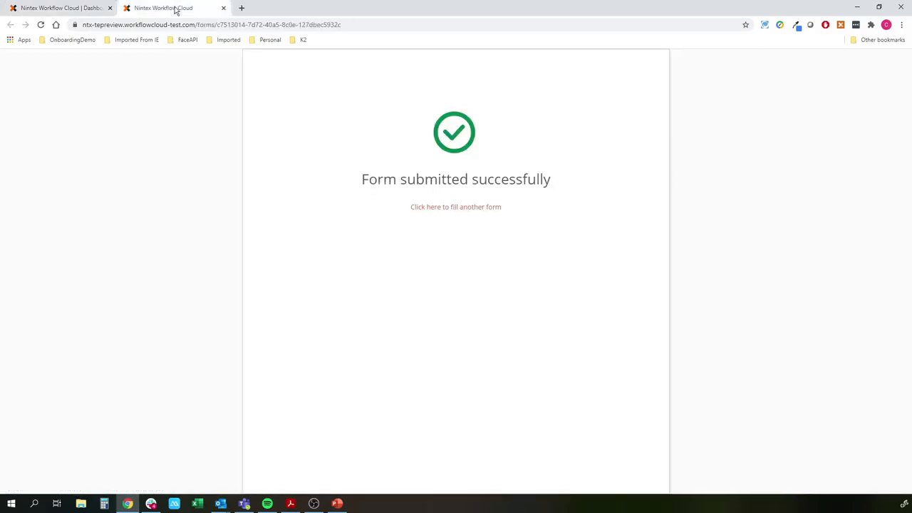
left_click(222, 9)
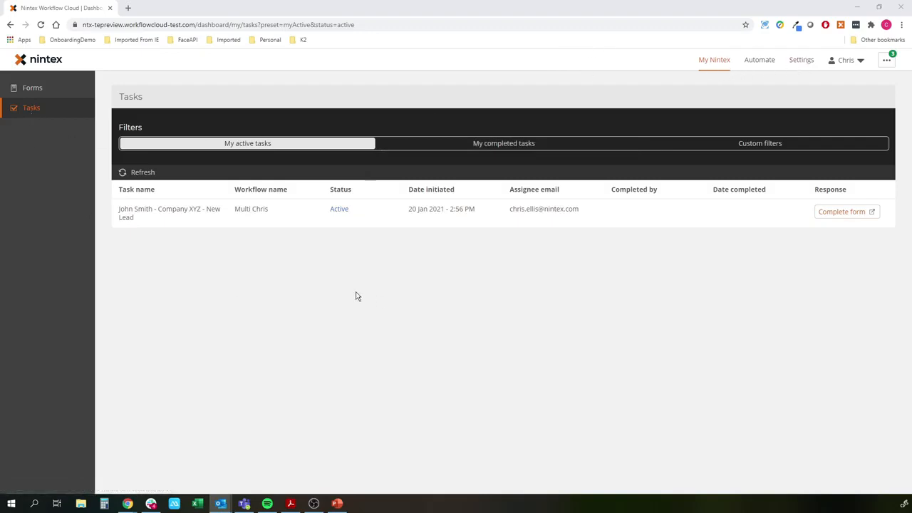
left_click(190, 225)
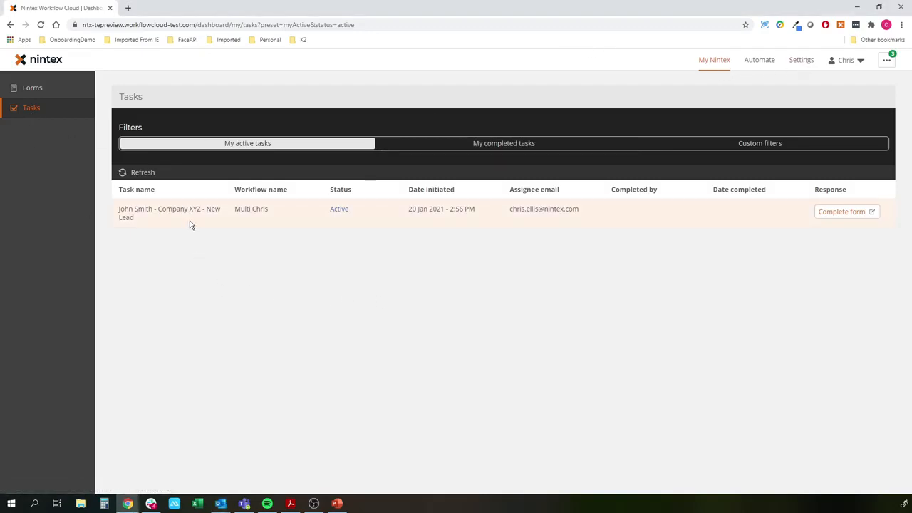
left_click(839, 212)
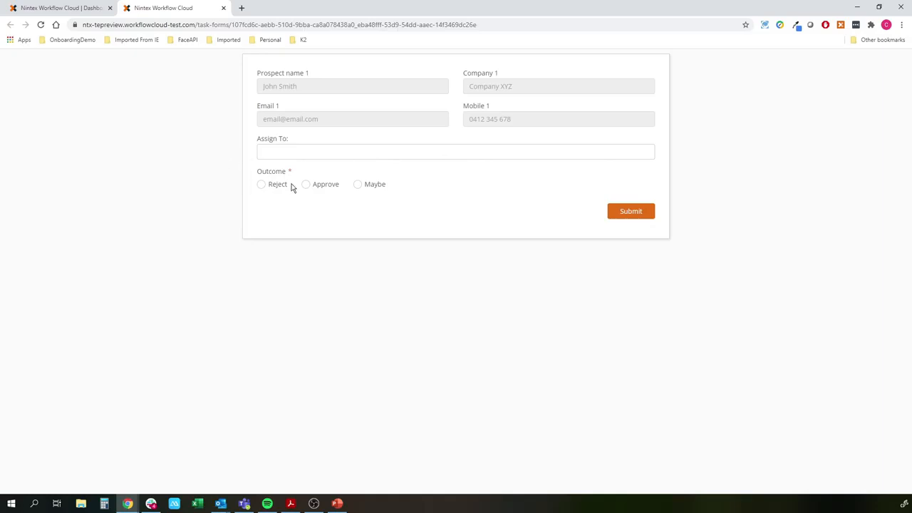
- Choose Approve as the outcome, submit the task form and return to the task list
left_click(313, 158)
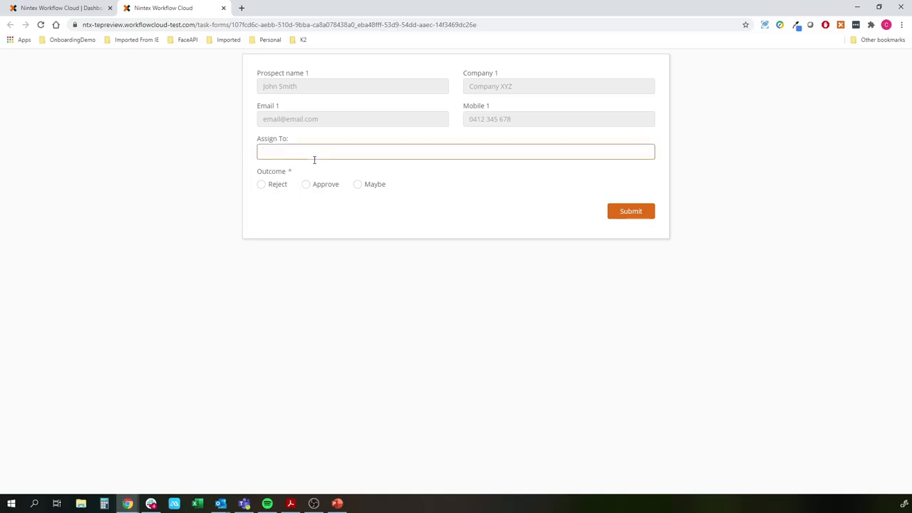
left_click(314, 184)
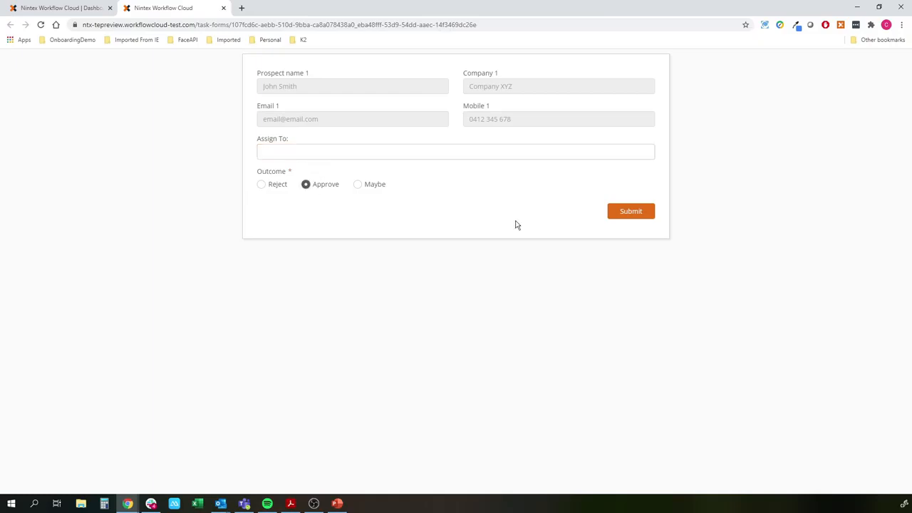
left_click(631, 211)
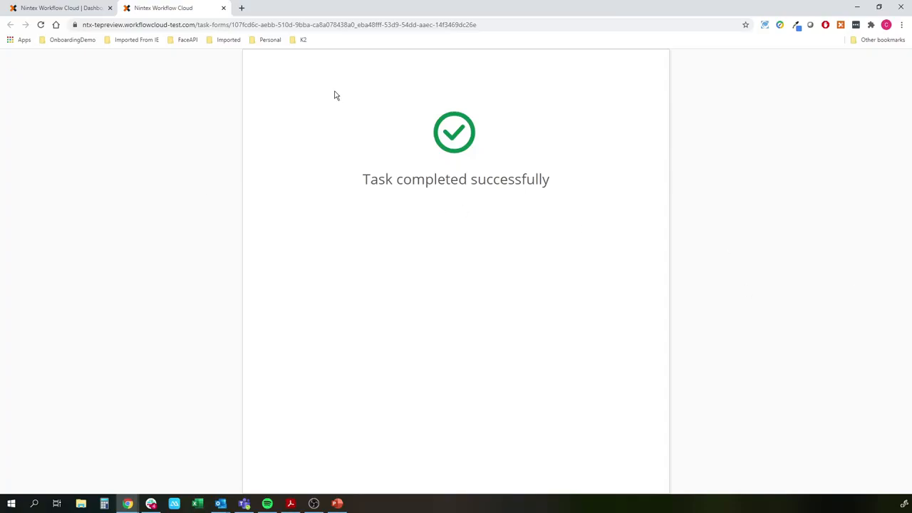
left_click(63, 8)
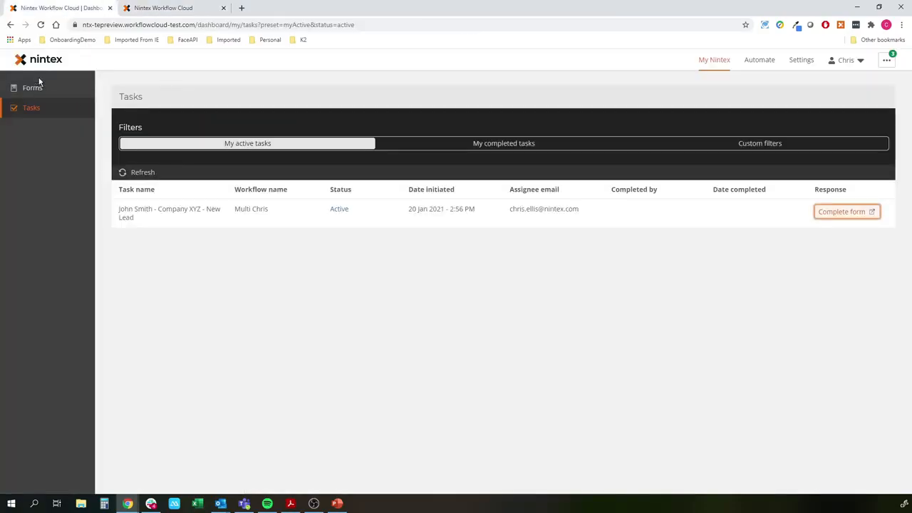